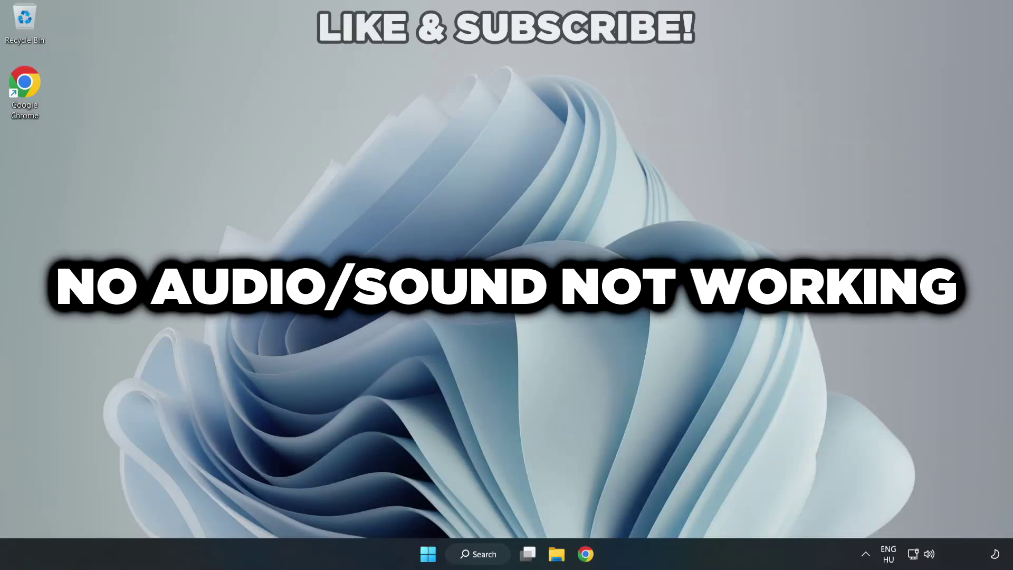
Switch the default output from CABLE Input to Speakers (High Definition Audio Device) in Quick Settings.
left_click(929, 555)
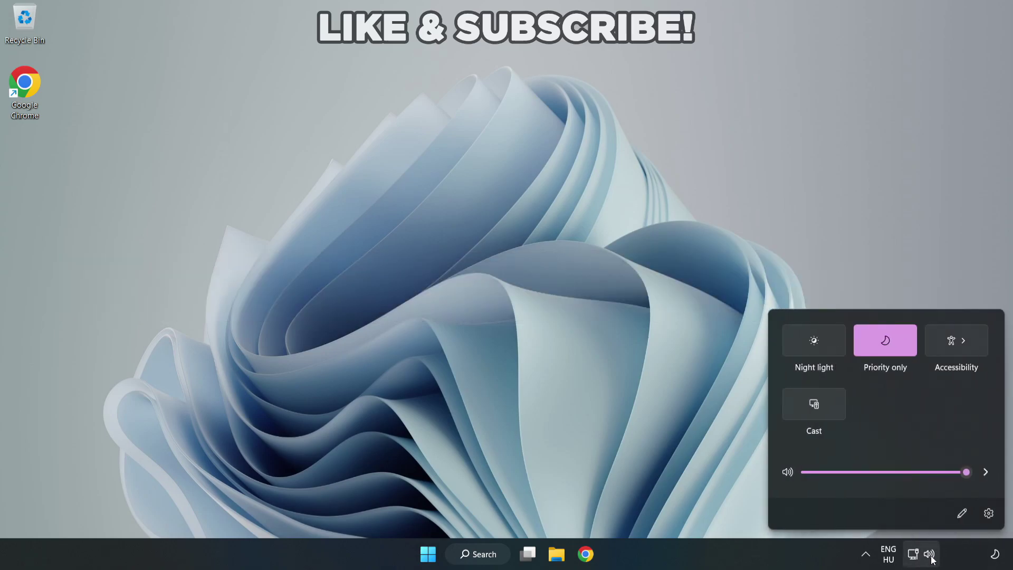
left_click(985, 475)
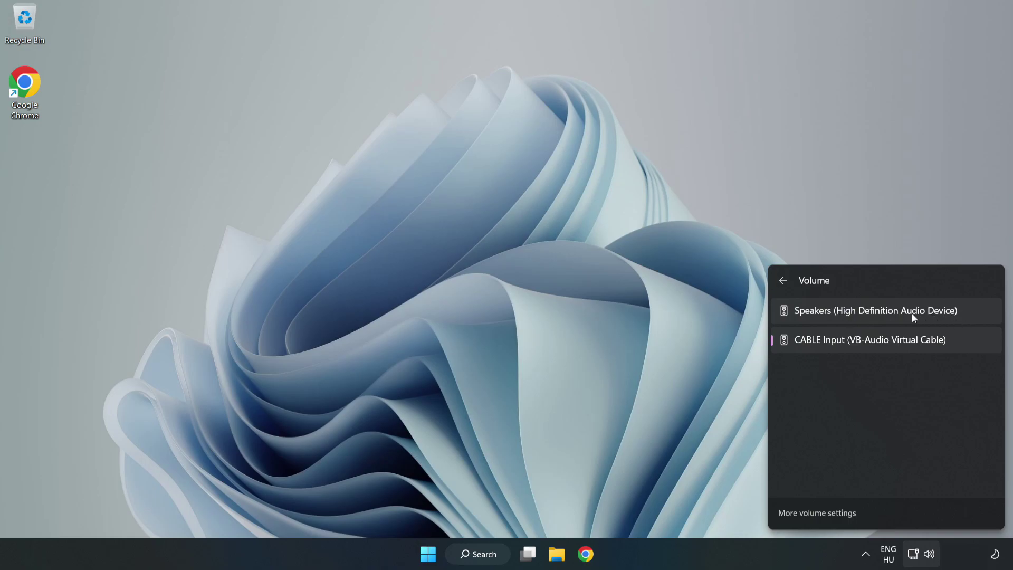
left_click(976, 314)
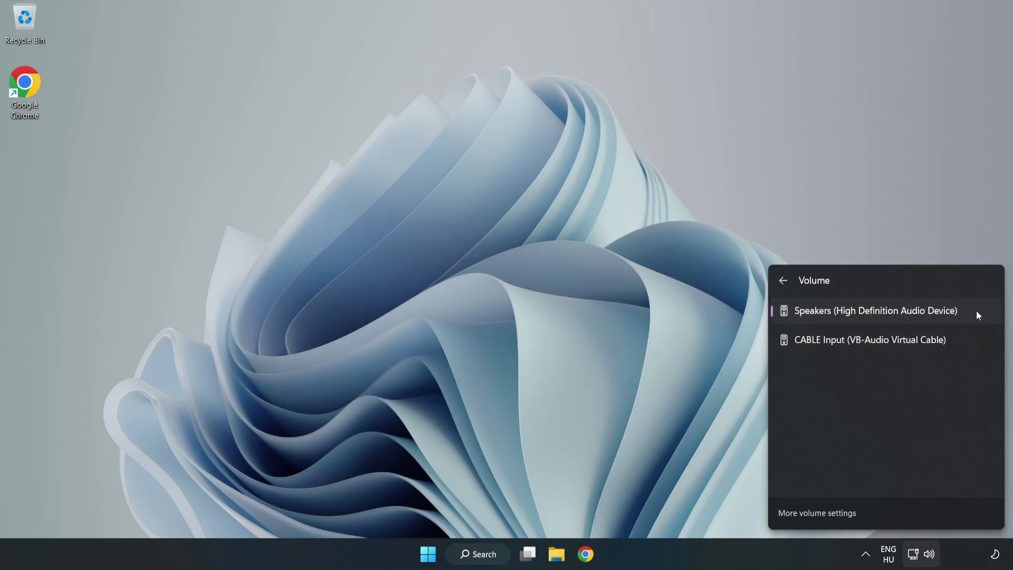
left_click(492, 272)
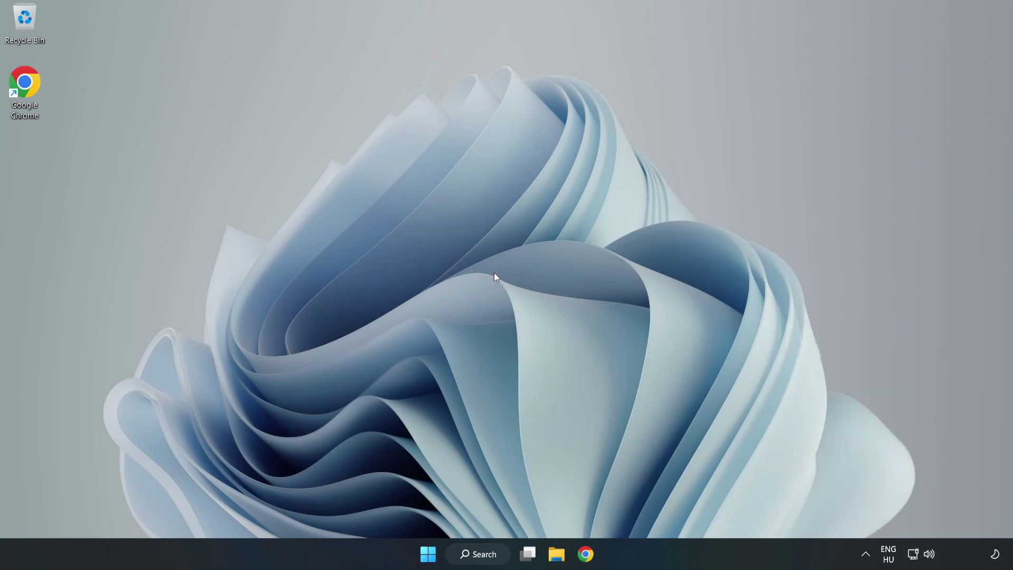
Reset sound devices and app volumes to defaults in the Volume mixer, then close Settings.
right_click(931, 556)
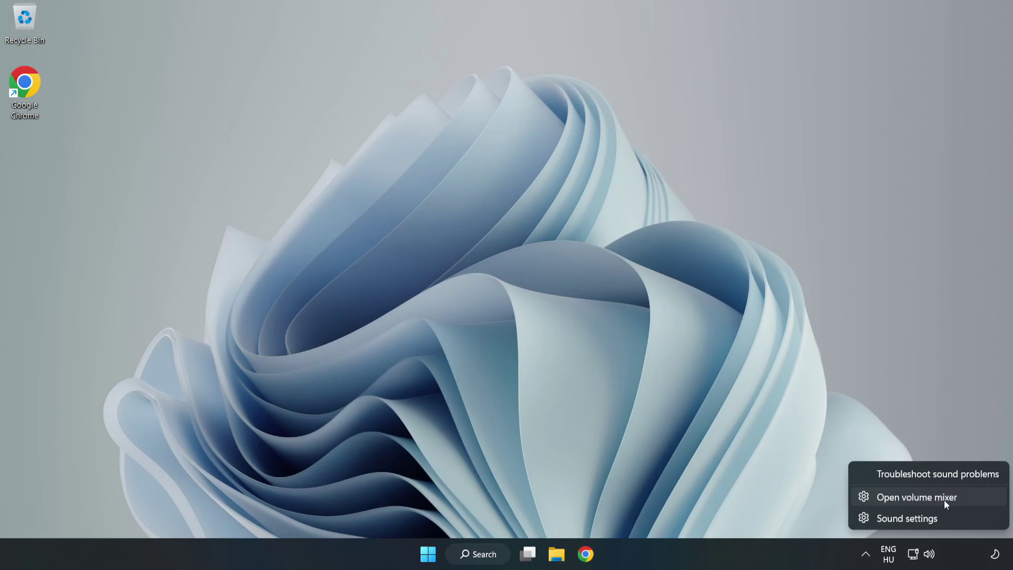
left_click(973, 504)
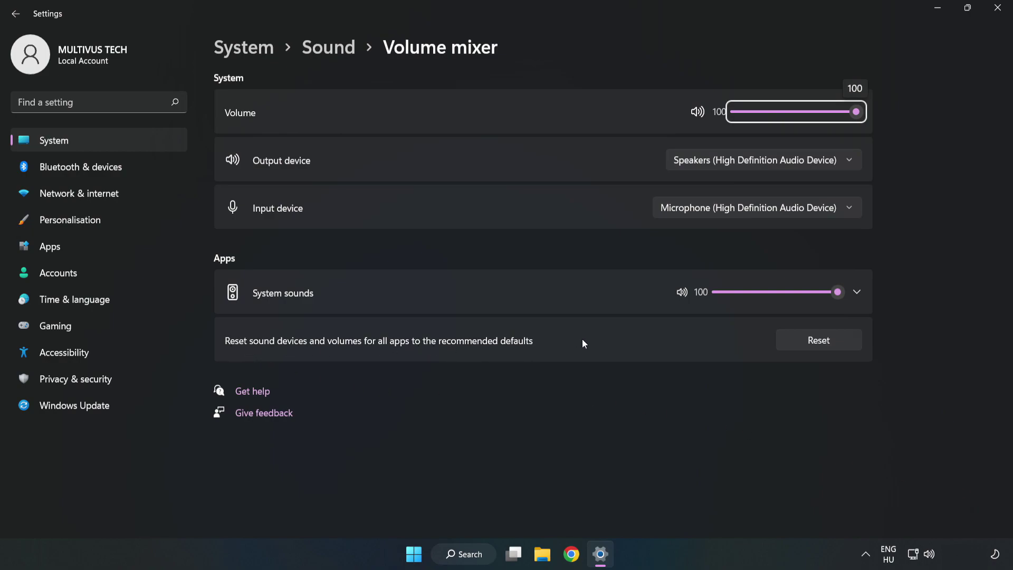
left_click(831, 347)
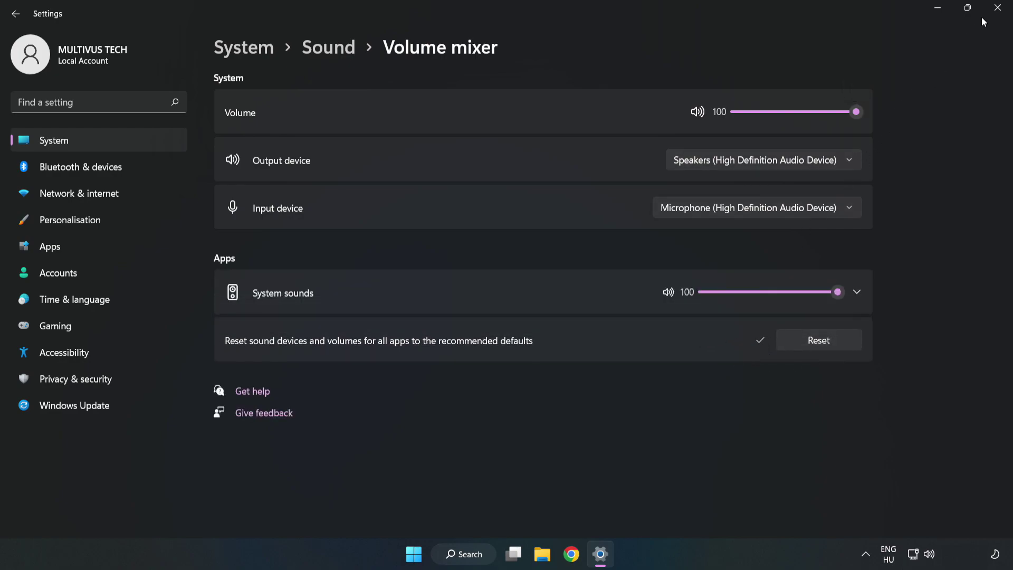
left_click(997, 15)
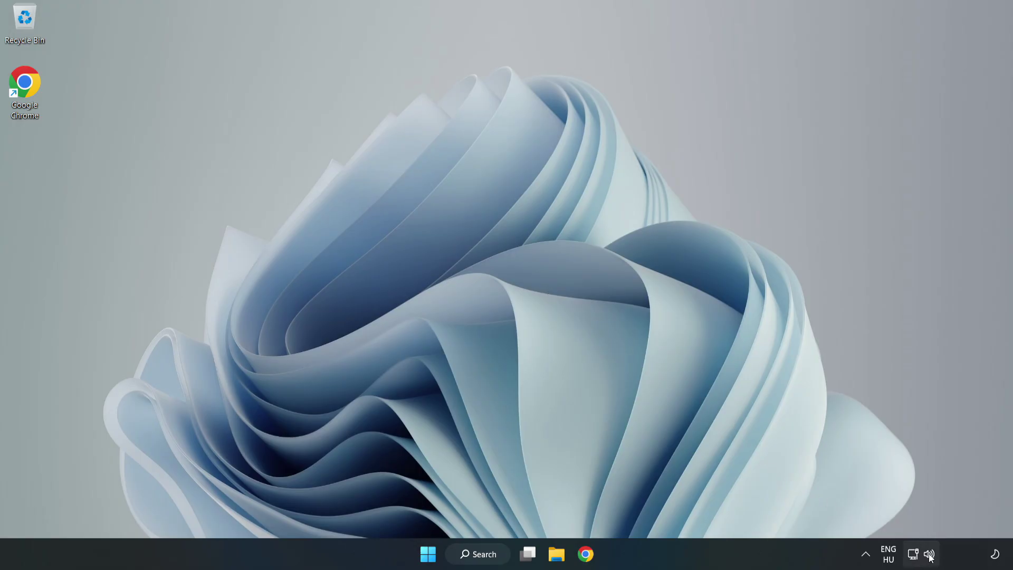
Open the System > Sound settings page and scroll down to More sound settings.
right_click(929, 555)
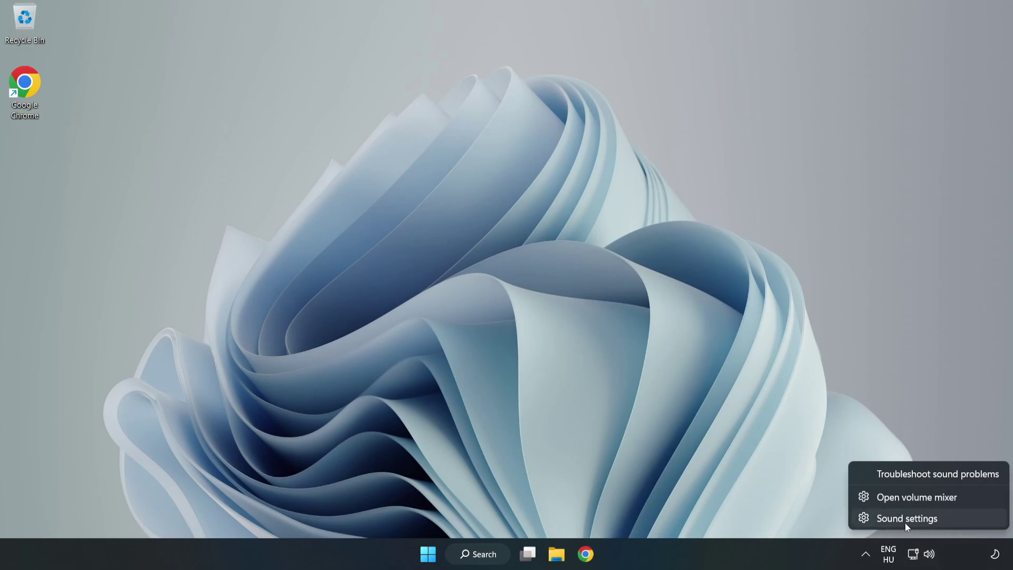
left_click(943, 521)
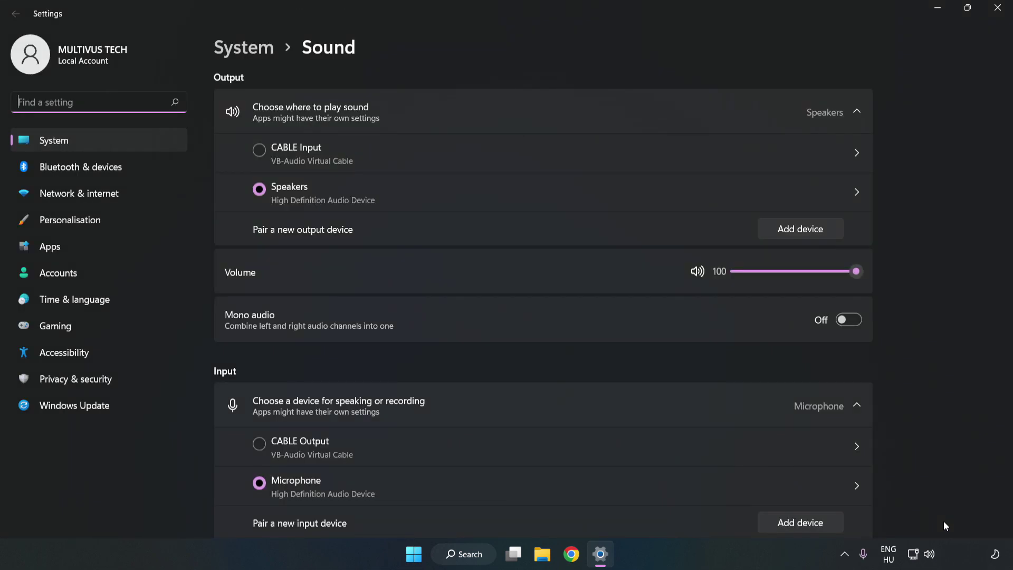
left_click(856, 271)
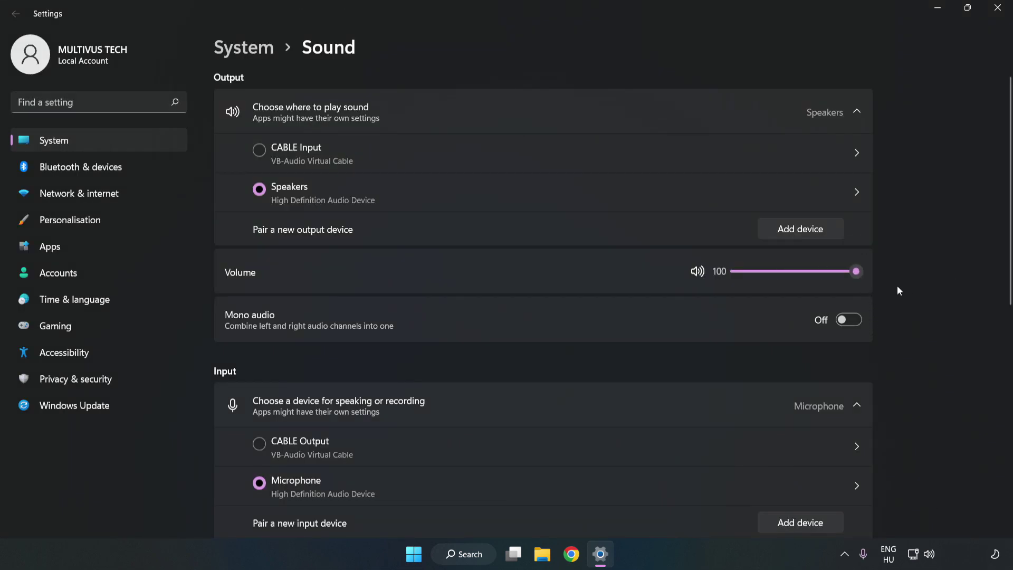
scroll(987, 253, "down", 5)
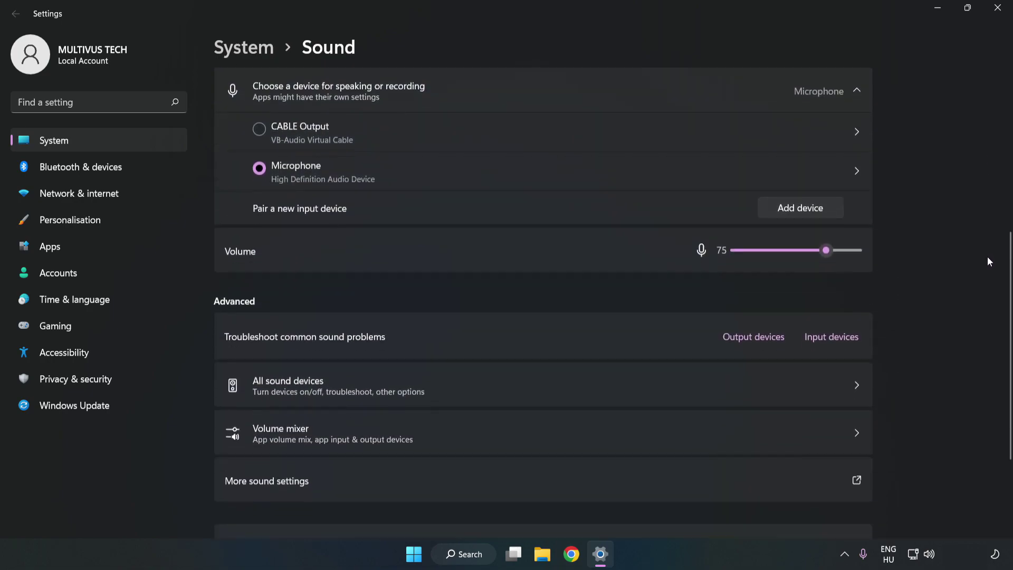
scroll(988, 257, "down", 1)
scroll(987, 266, "down", 1)
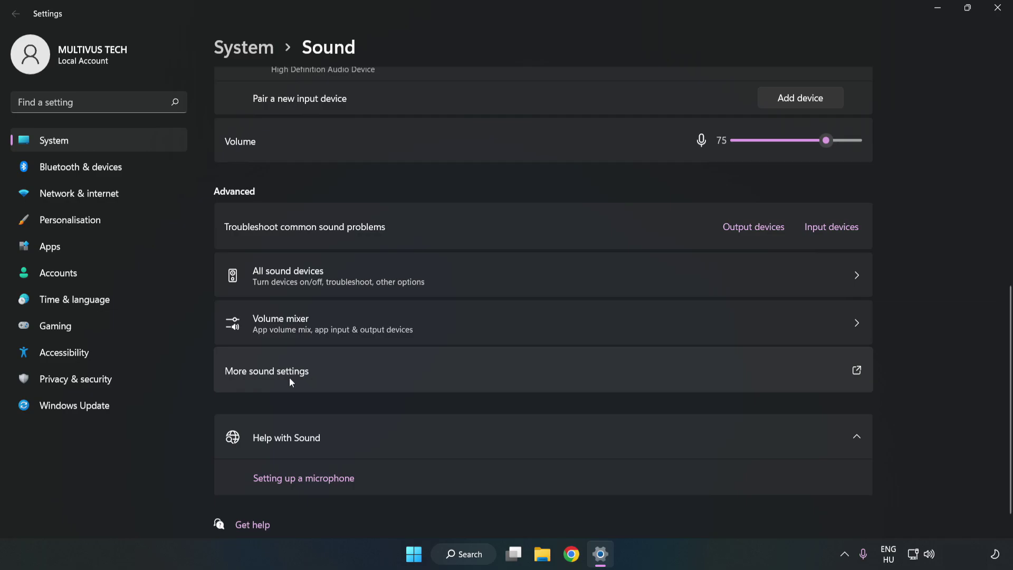
In the classic Sound panel's Playback list, disable the CABLE Input device.
left_click(441, 379)
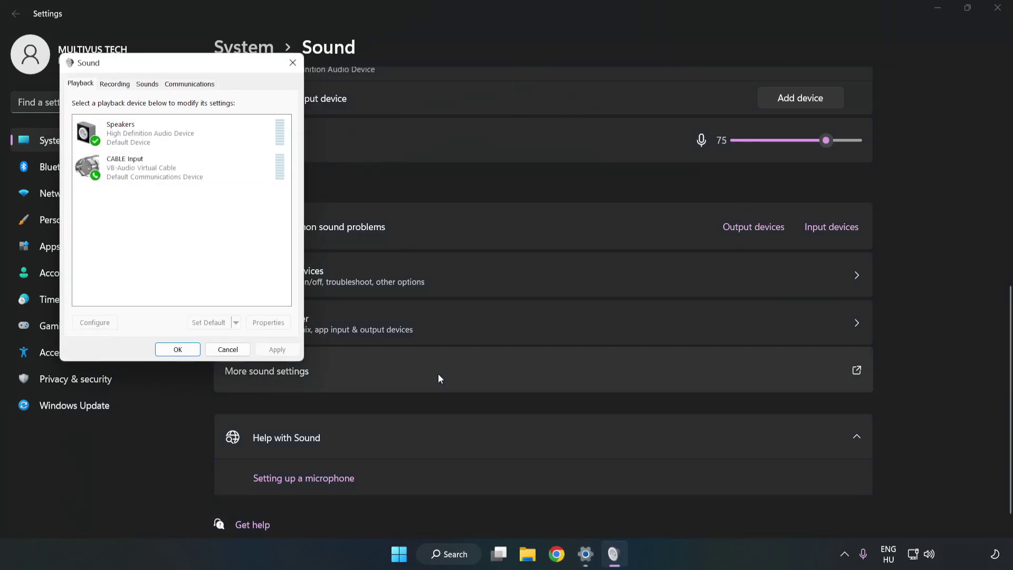
left_click_drag(214, 69, 523, 131)
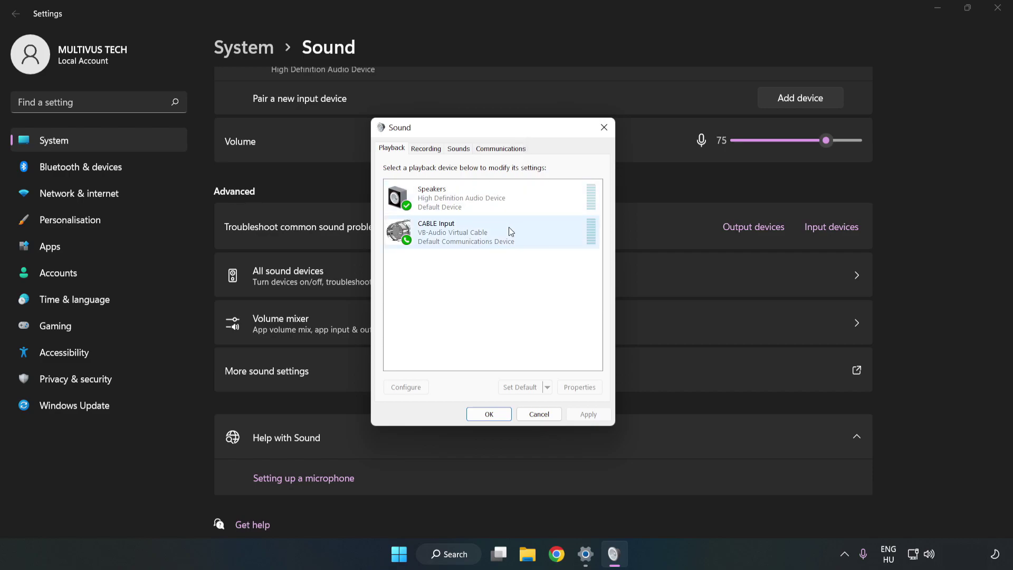
left_click(404, 232)
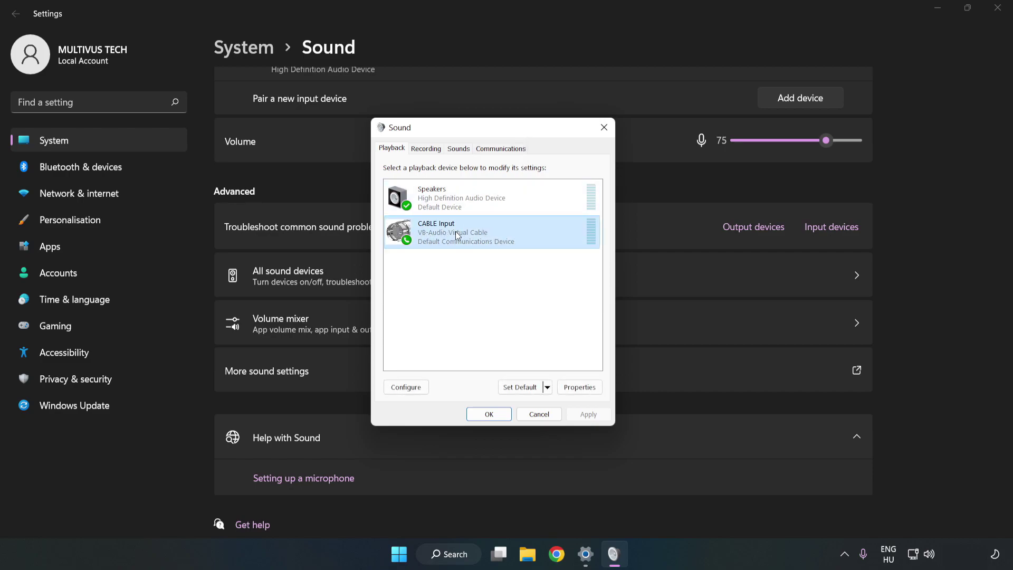
right_click(508, 232)
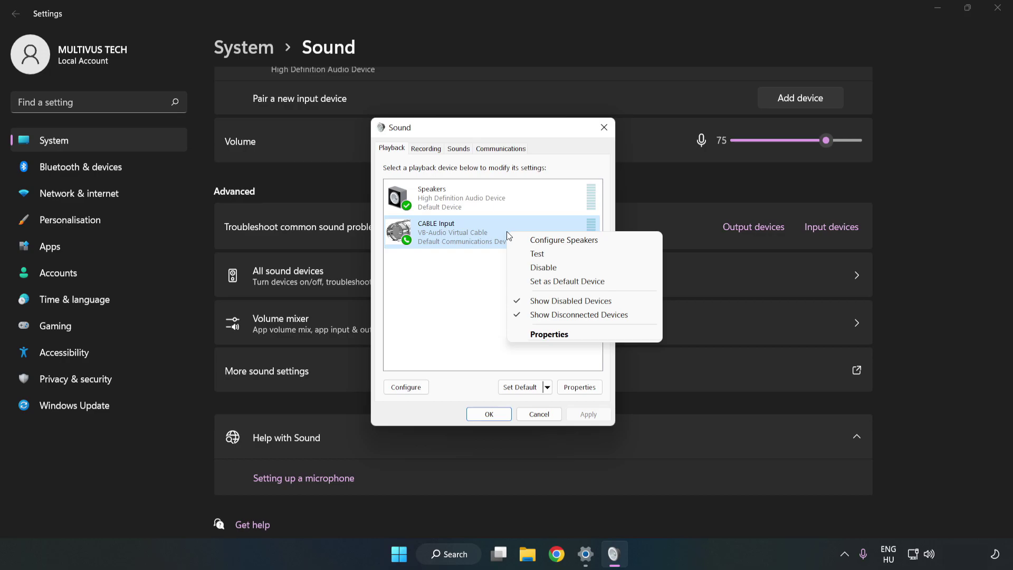
left_click(567, 274)
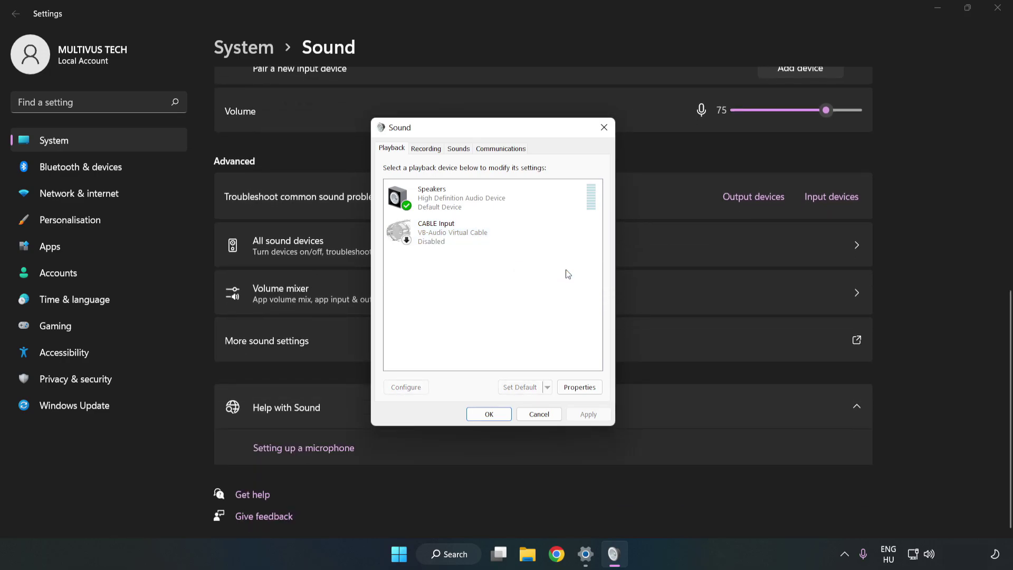
left_click(437, 213)
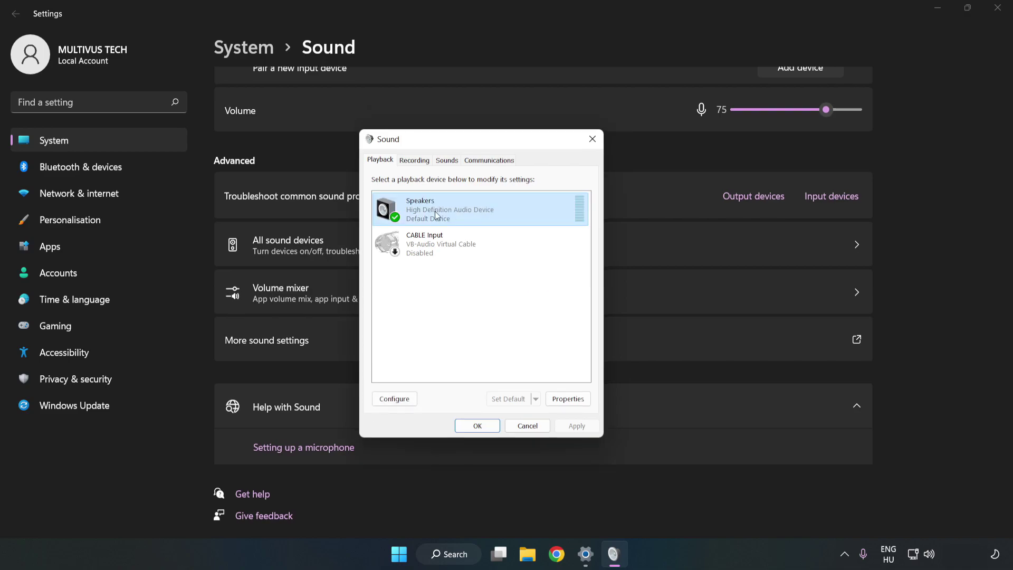
Configure the Speakers as 7.1 Surround with all optional and full-range speakers included.
right_click(517, 208)
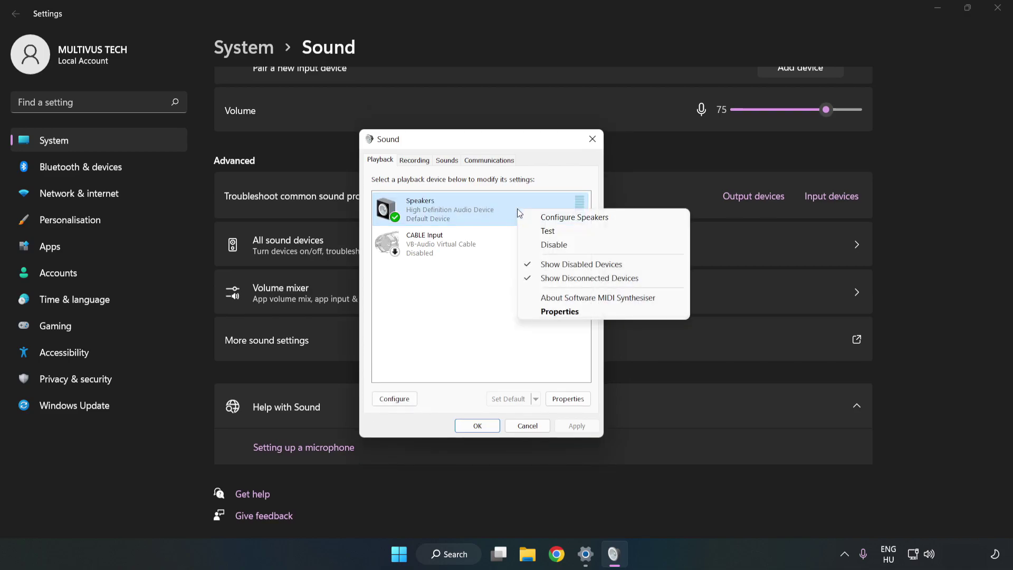
left_click(576, 218)
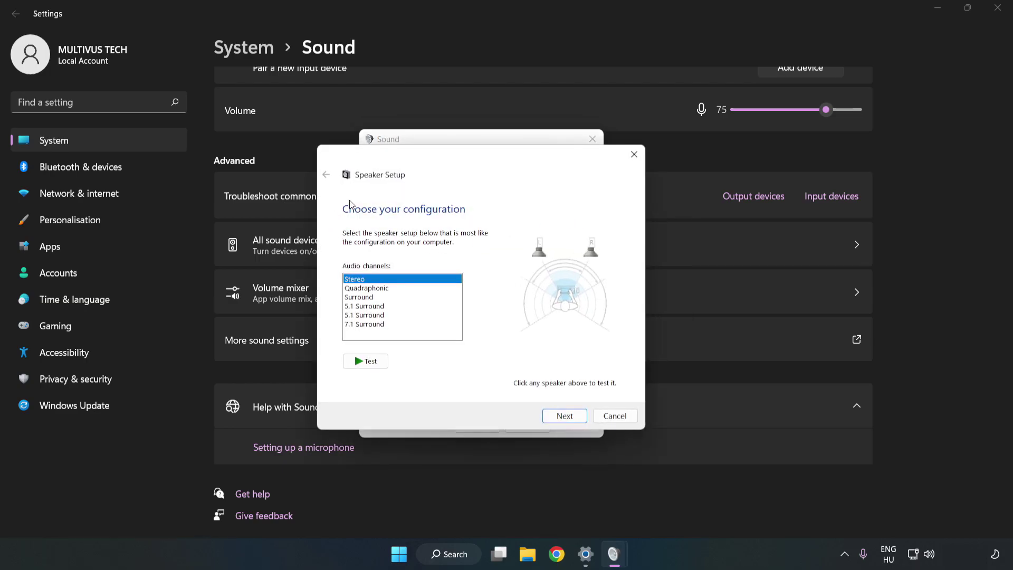
left_click(373, 289)
left_click(373, 325)
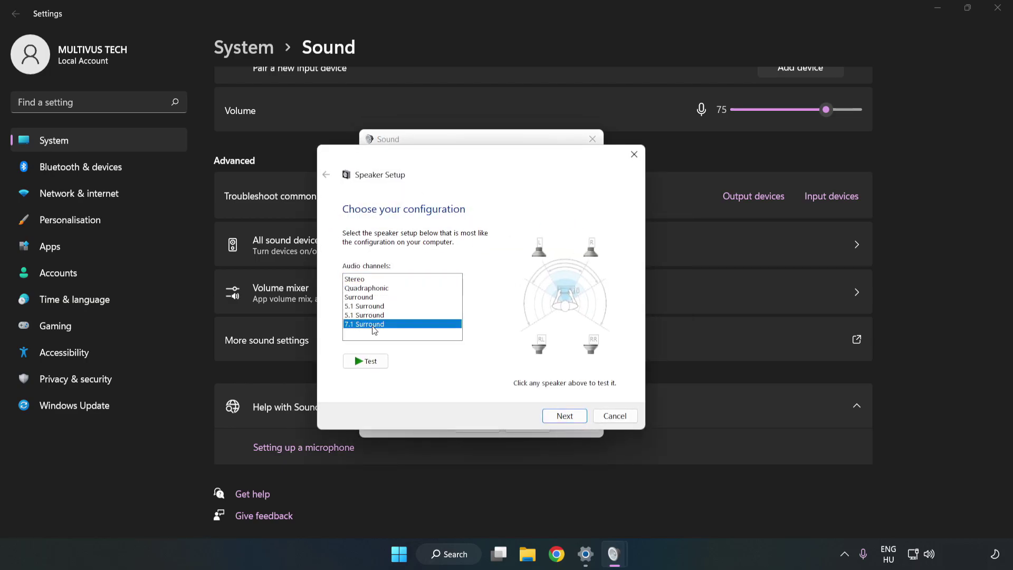
left_click(564, 417)
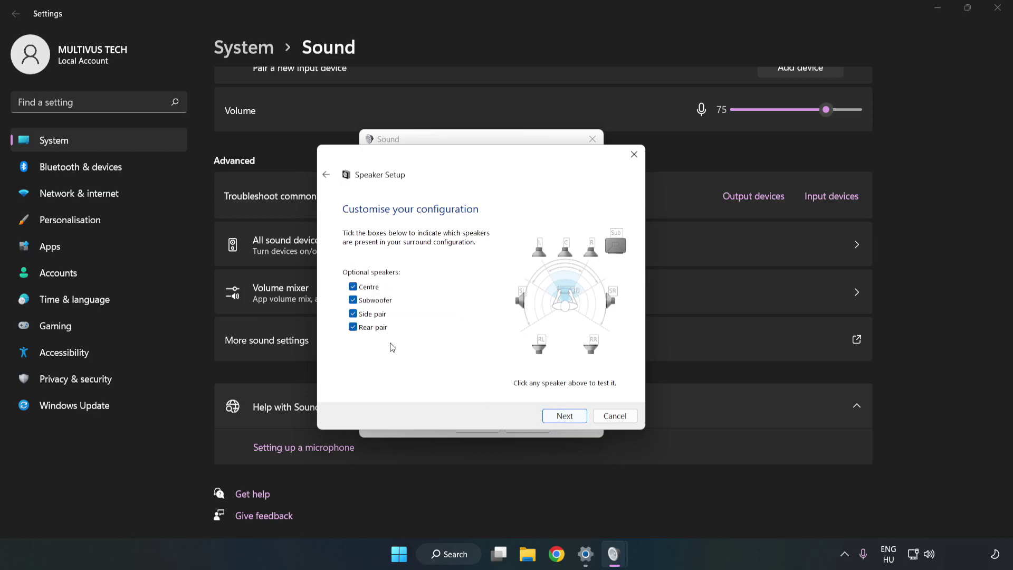
left_click(560, 416)
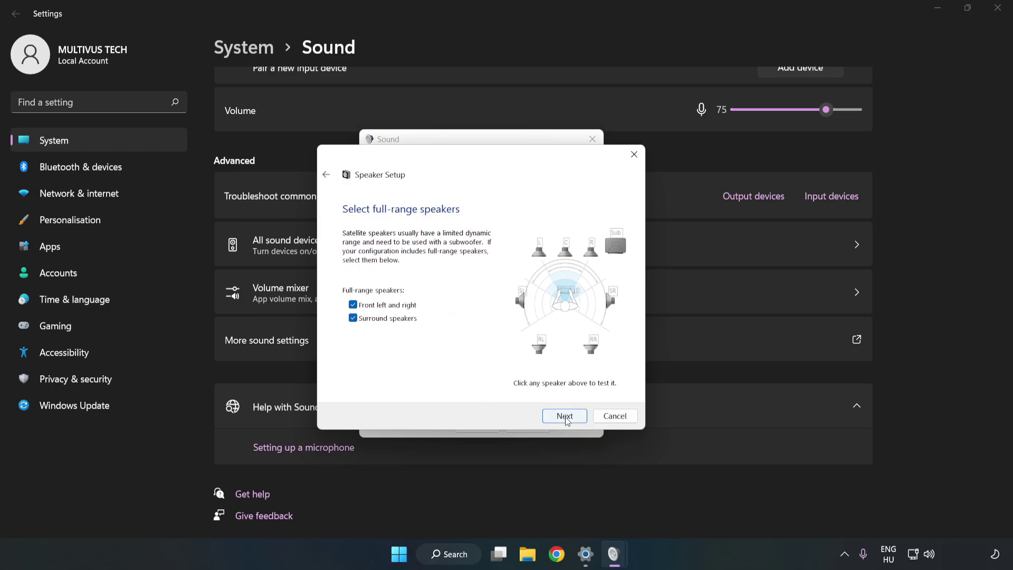
left_click(565, 417)
left_click(564, 416)
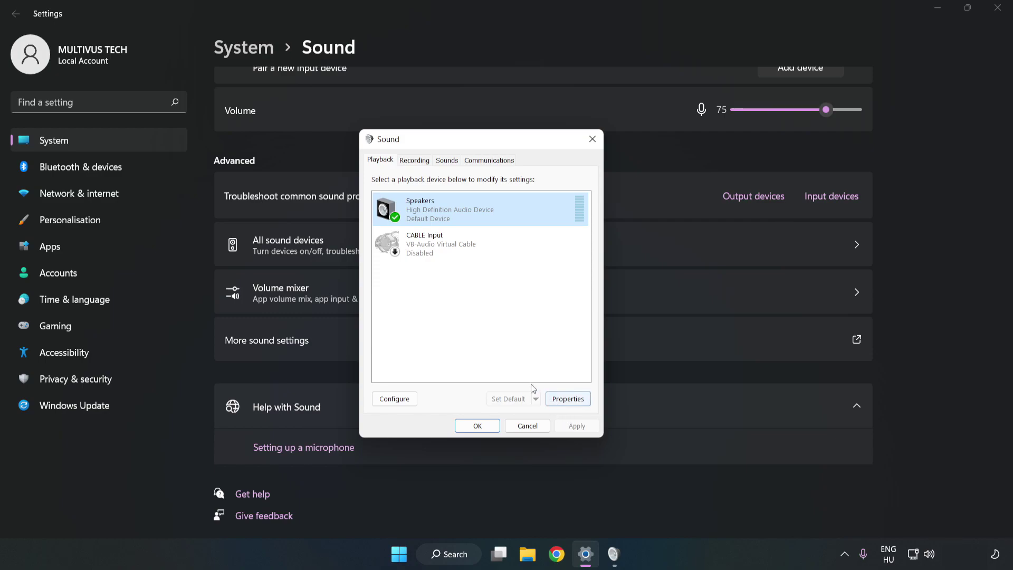
In Speakers Properties, tick Disable all enhancements on the Enhancements tab.
left_click(568, 399)
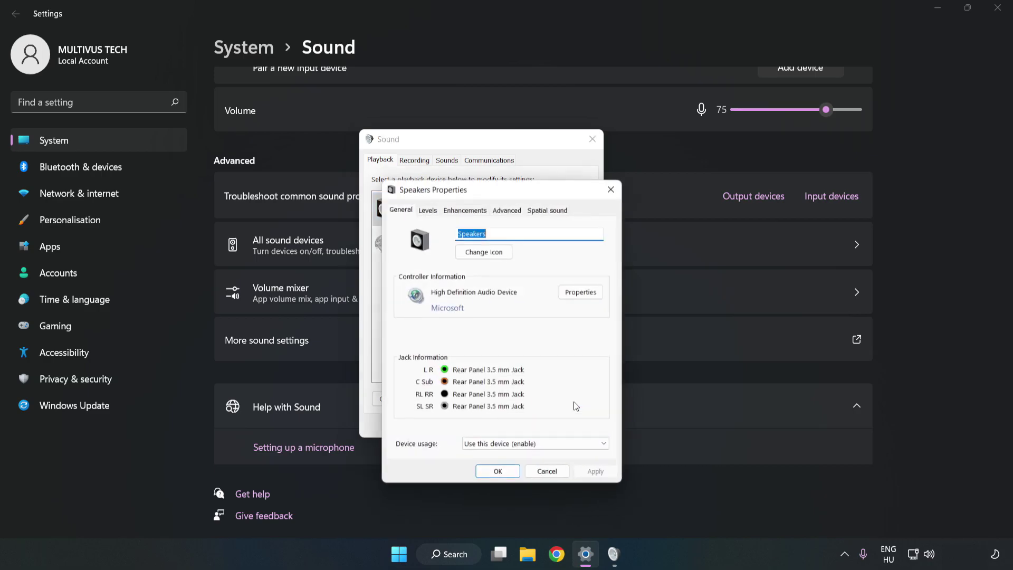
left_click_drag(507, 200, 482, 148)
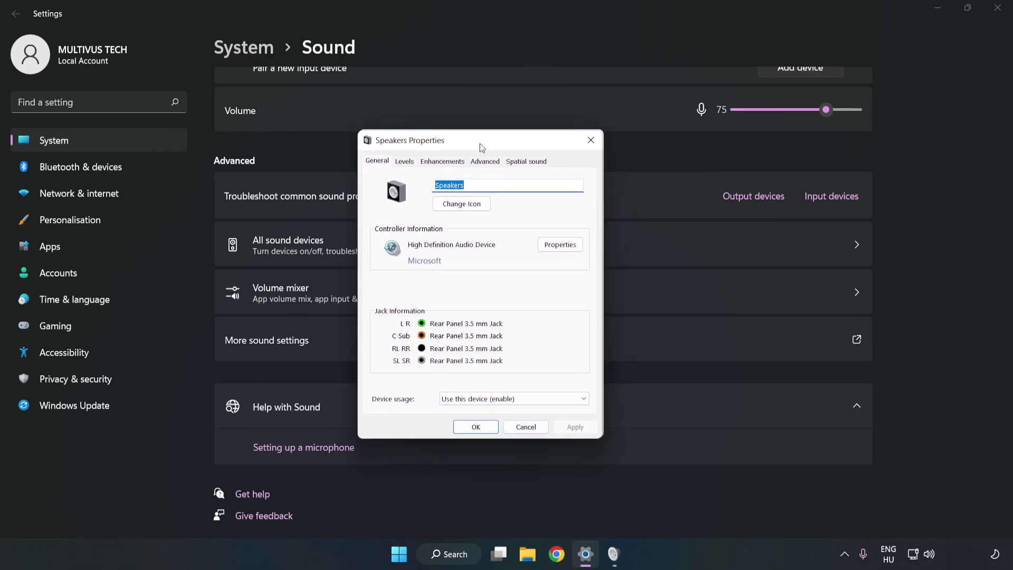
left_click(442, 161)
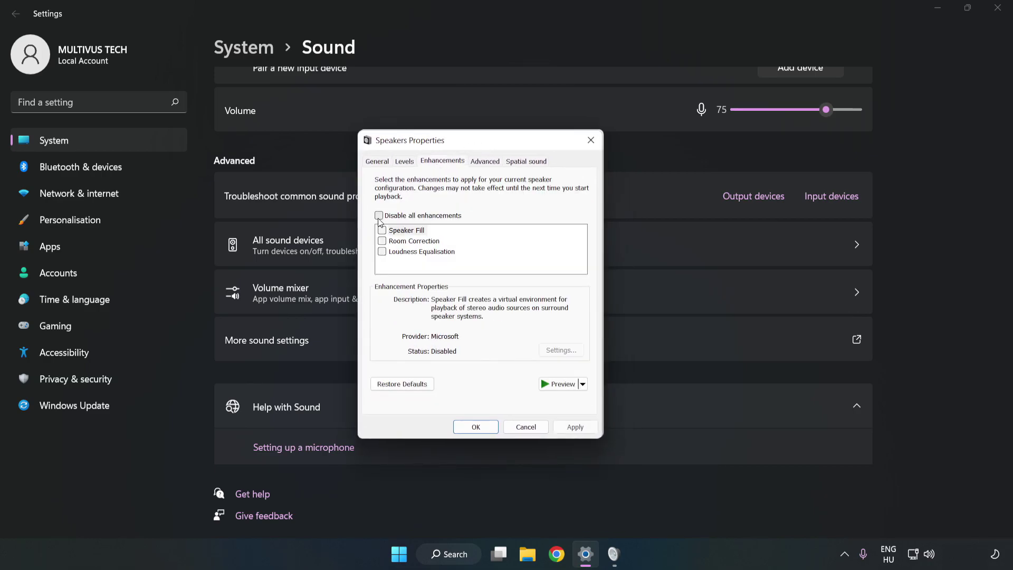
left_click(378, 216)
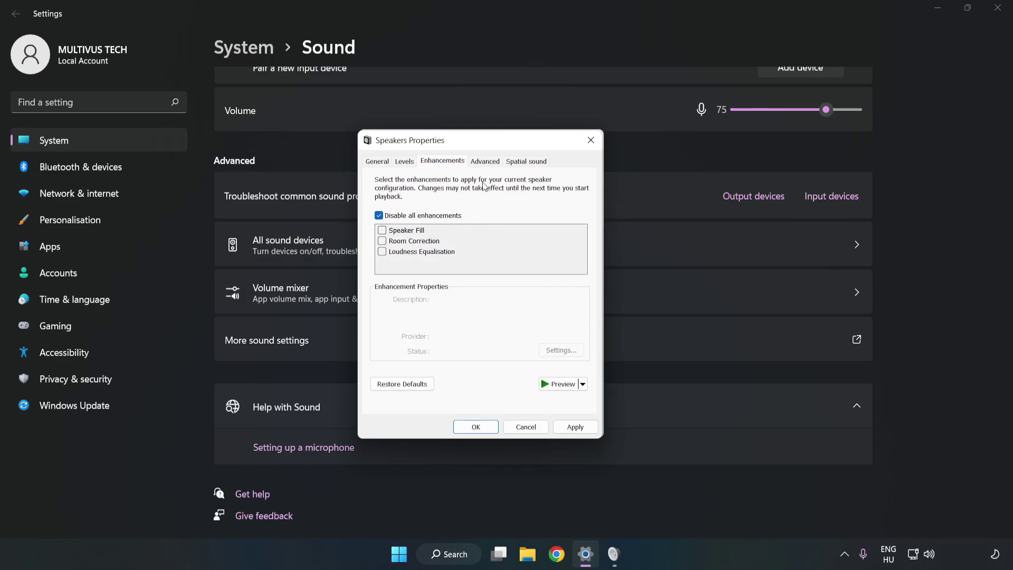
Apply the 16 bit, 48000 Hz (DVD Quality) default format and close both sound dialogs.
left_click(485, 163)
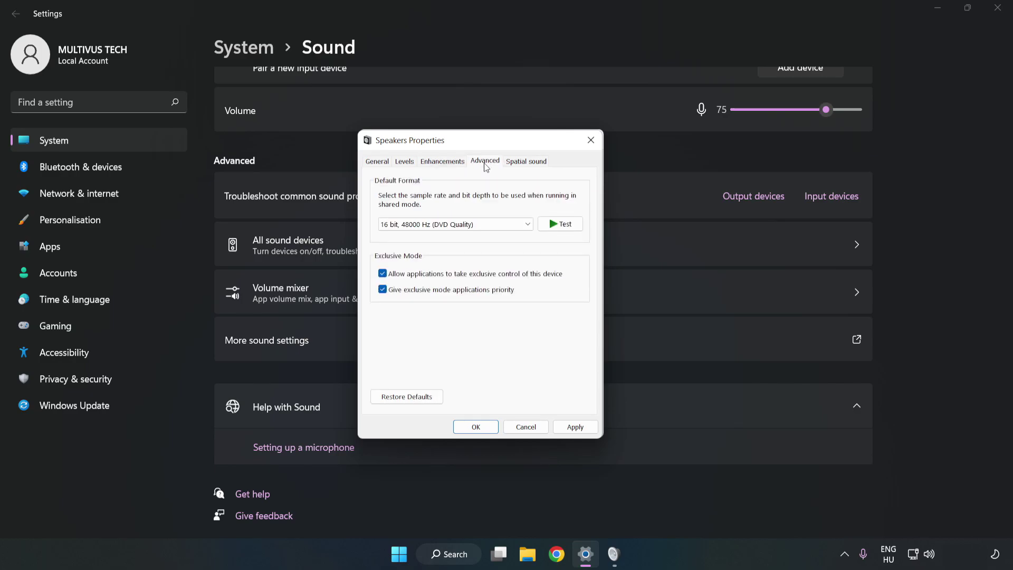
left_click(486, 227)
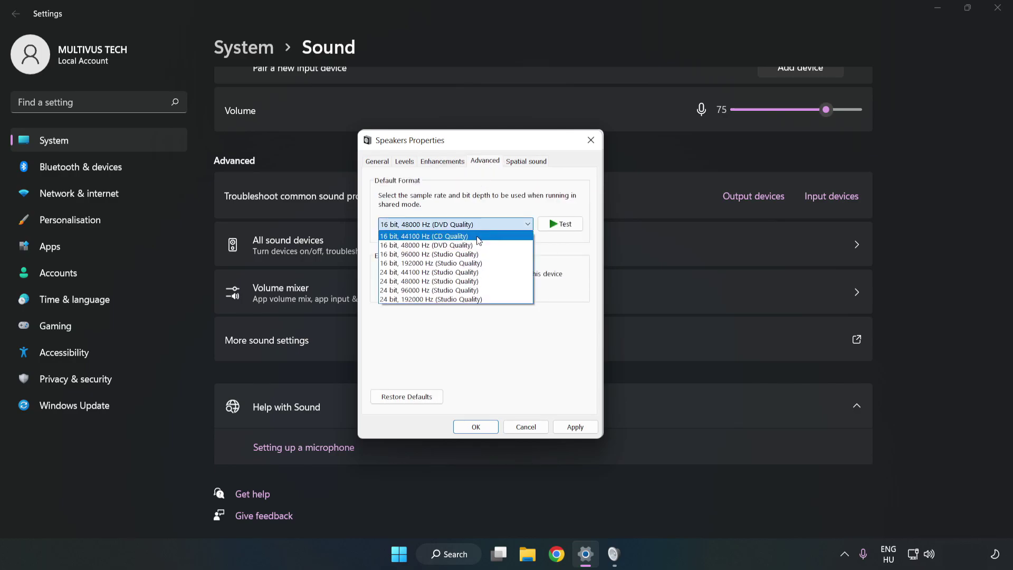
left_click(473, 246)
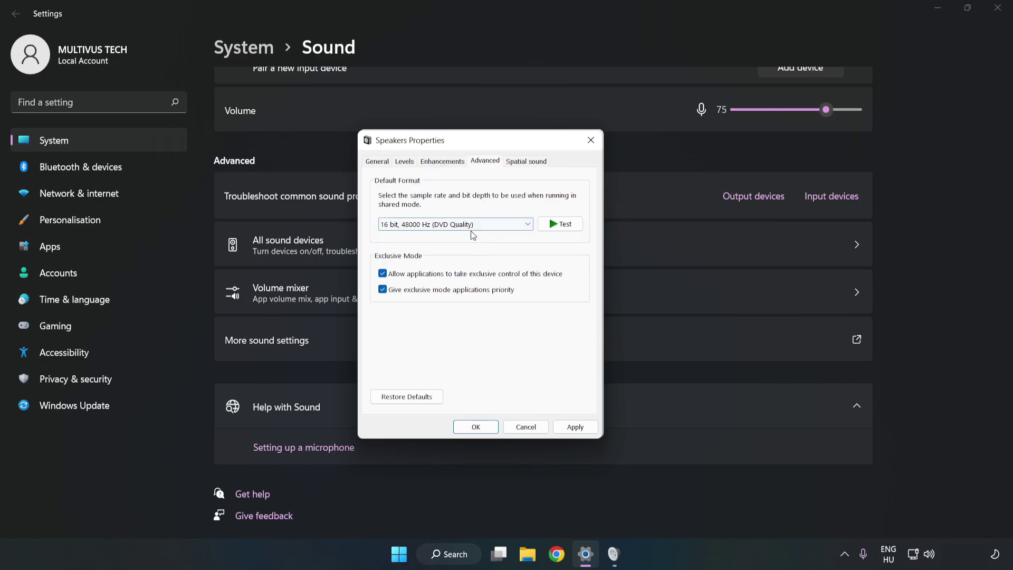
left_click(576, 426)
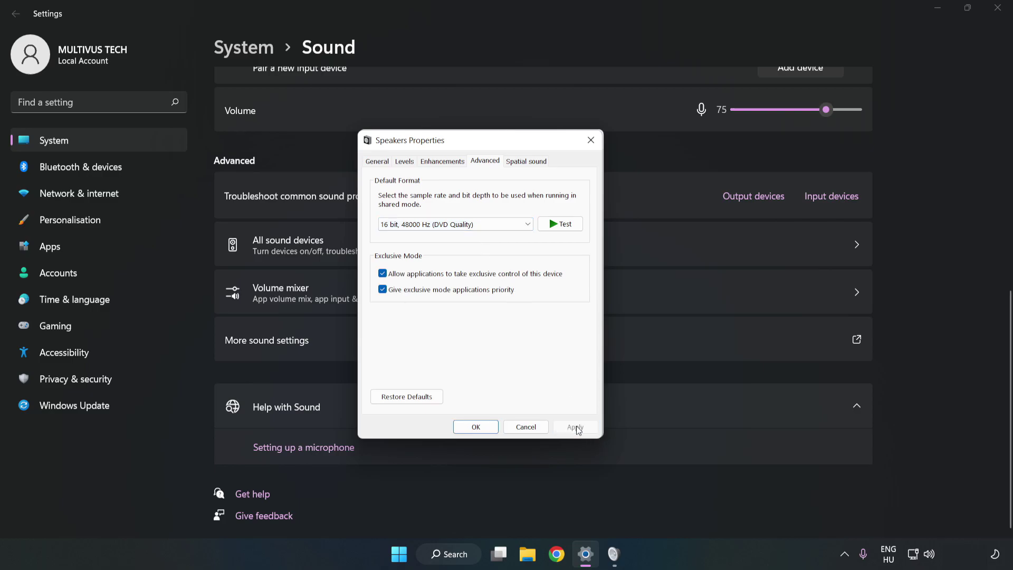
left_click(476, 428)
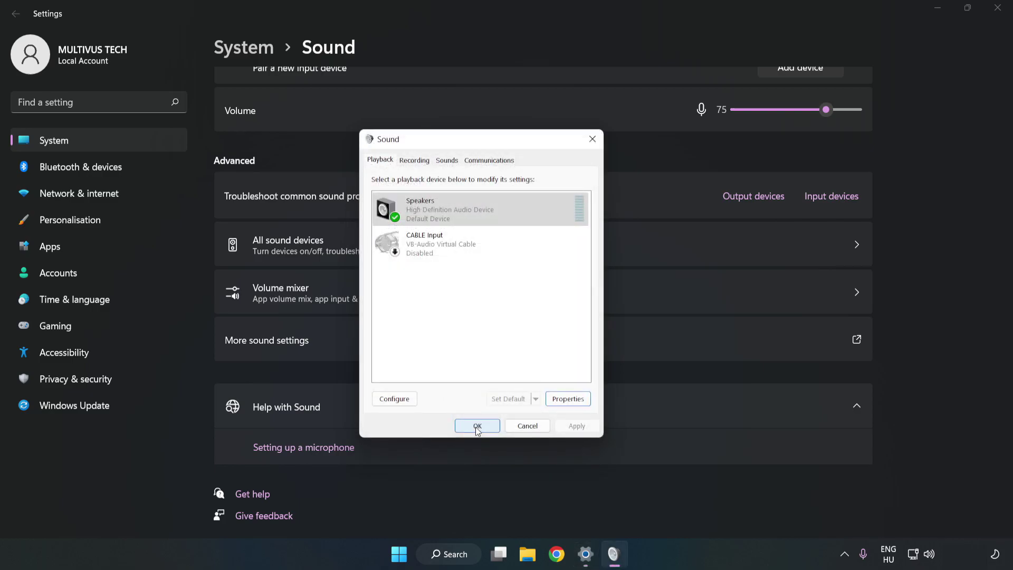
left_click(475, 424)
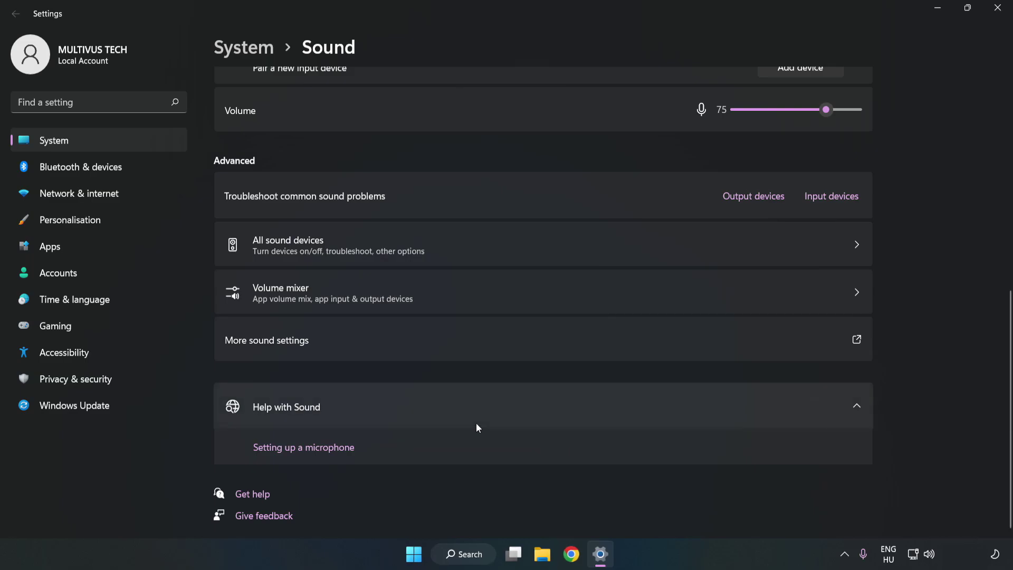
Close Settings and bring up the Start menu power options to restart the computer.
left_click(997, 7)
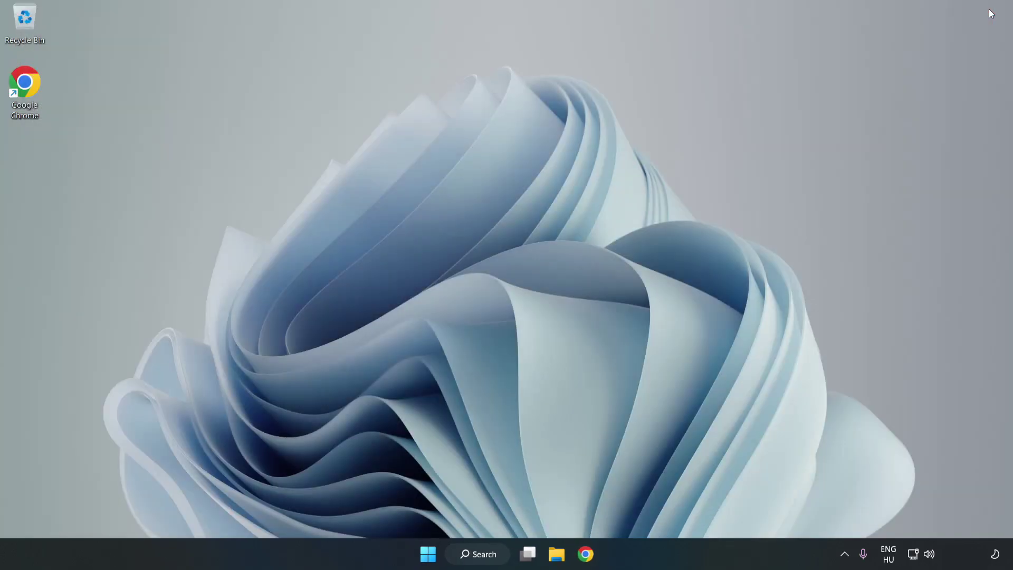
left_click(428, 554)
left_click(670, 509)
Search Windows for device manager and launch Device Manager from the results.
left_click(497, 554)
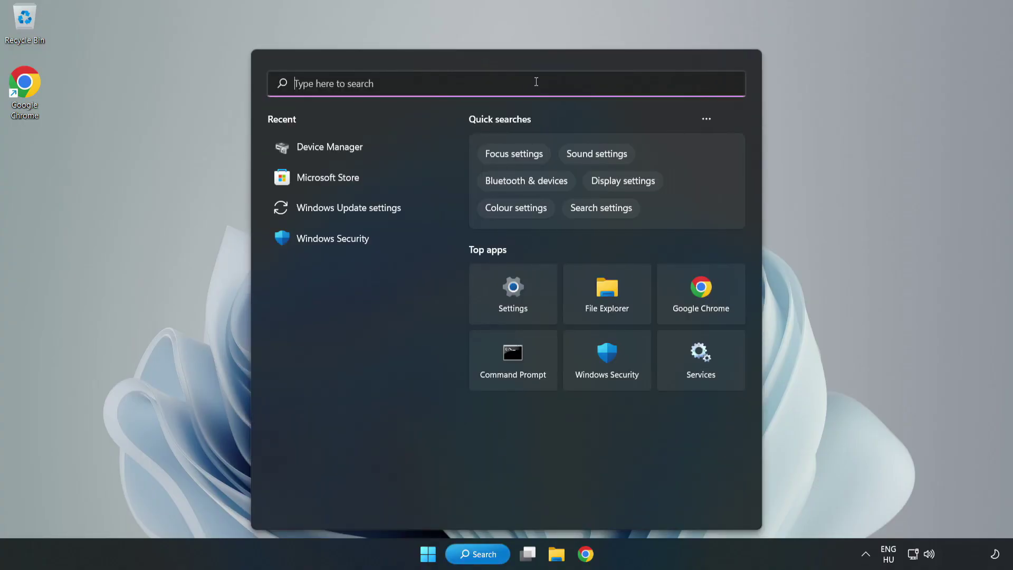
type("device mag")
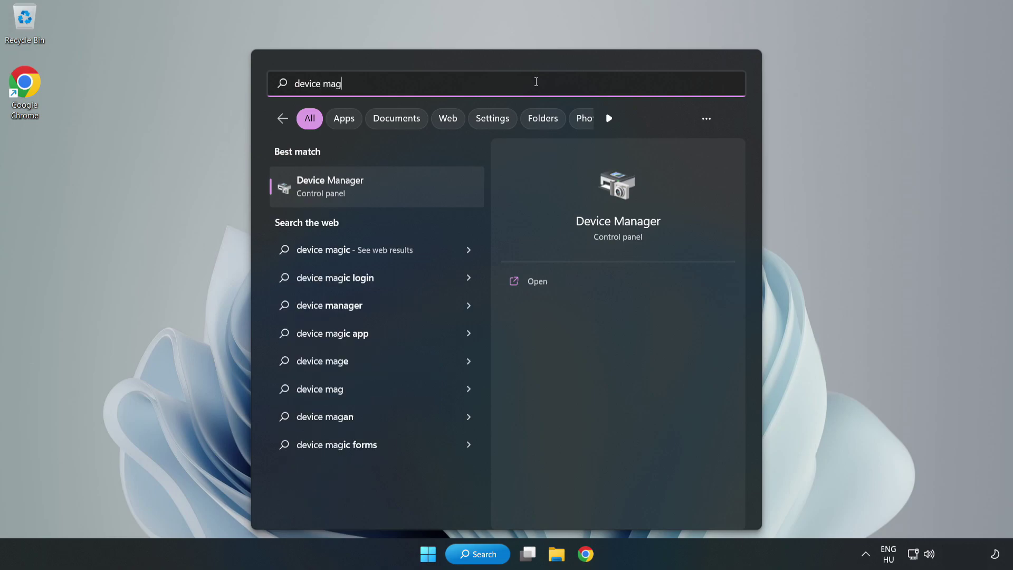
key("BackSpace")
type("nager")
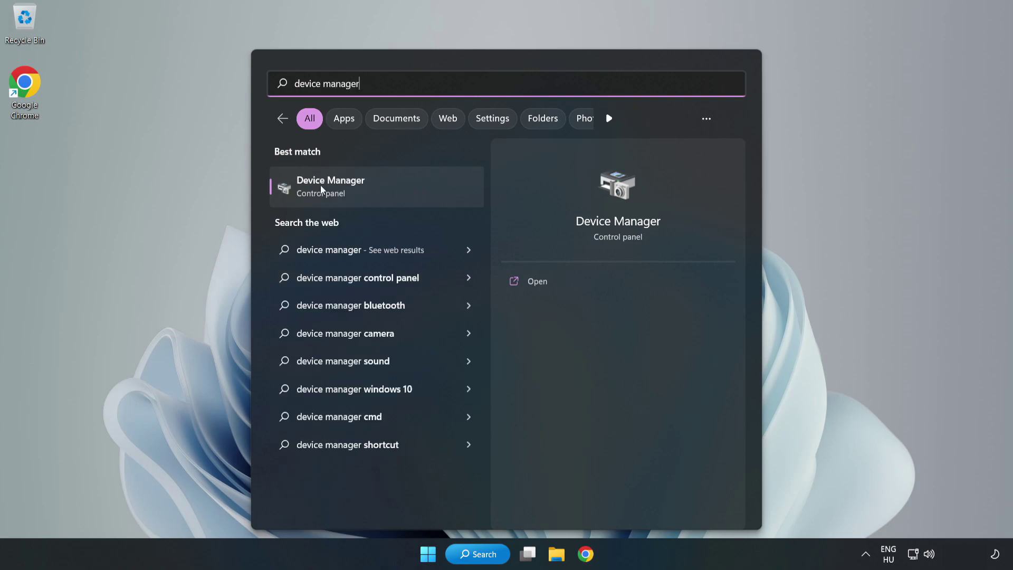
left_click(394, 190)
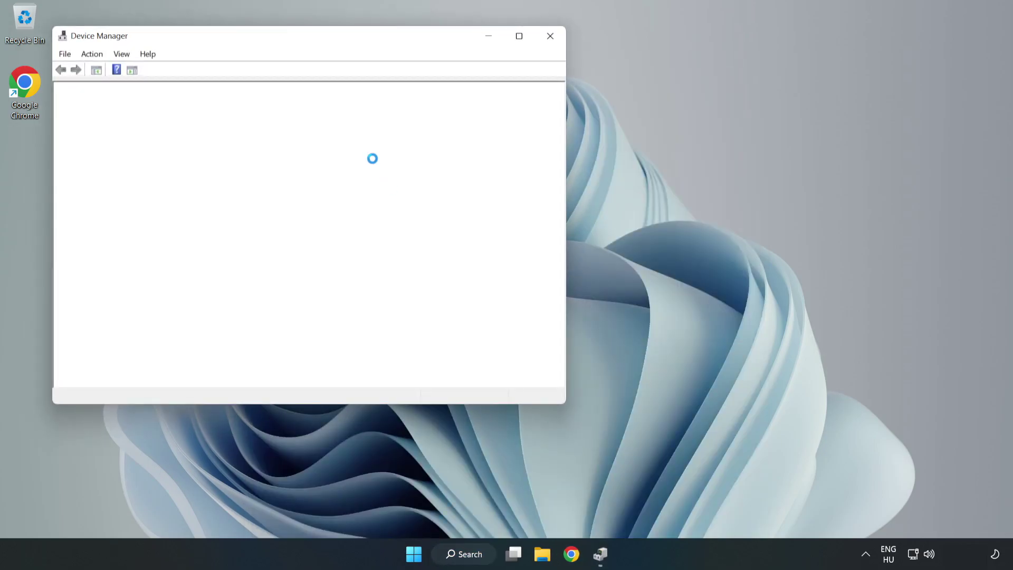
Expand Sound, video and game controllers and show actions for High Definition Audio Device.
left_click_drag(284, 45, 467, 88)
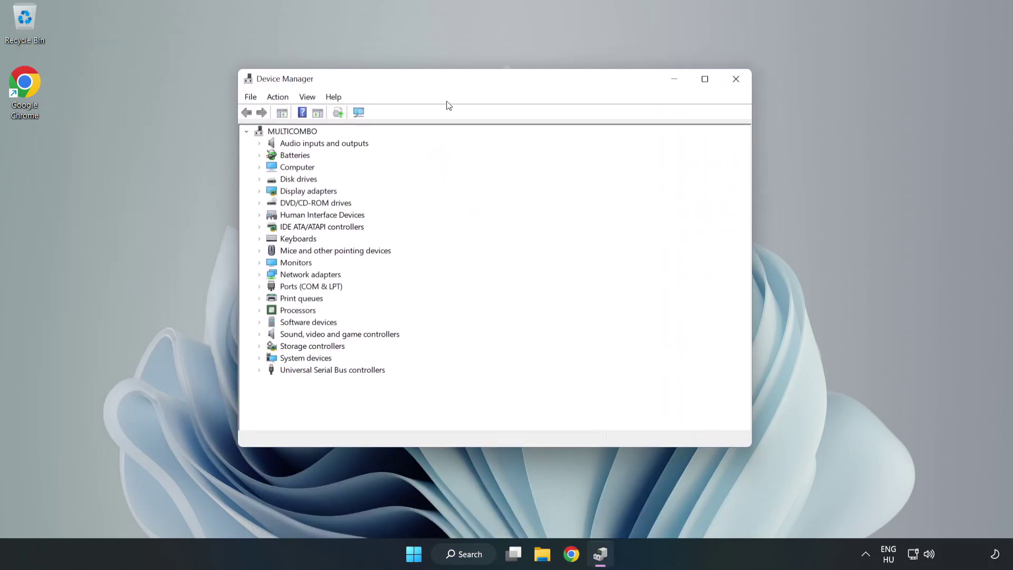
left_click(283, 338)
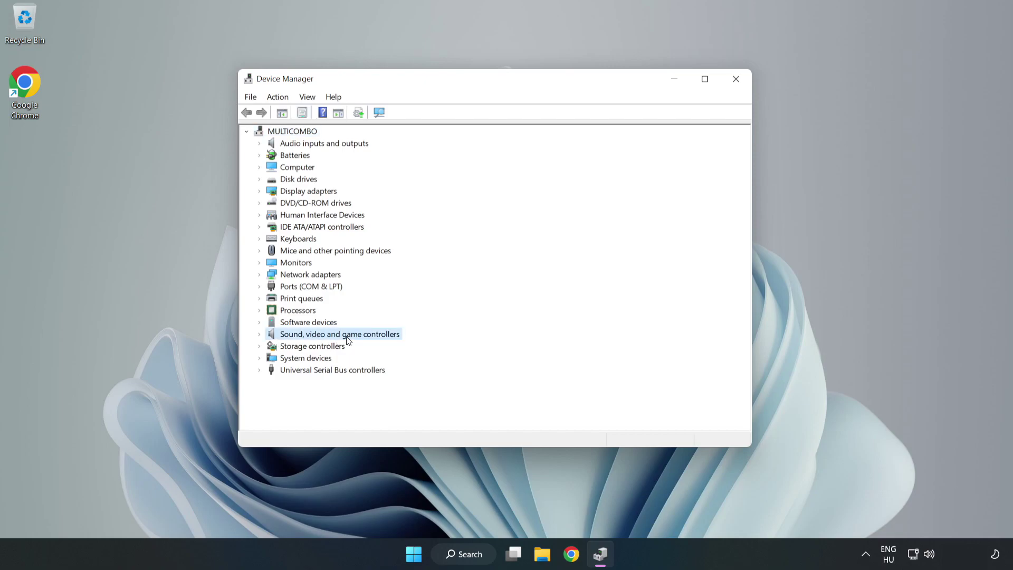
left_click(259, 334)
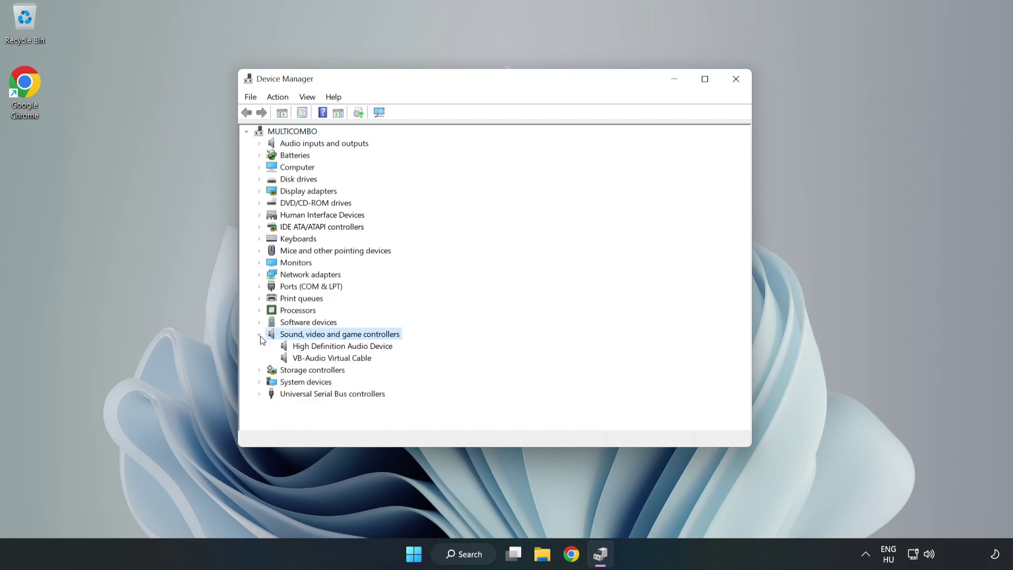
left_click(311, 346)
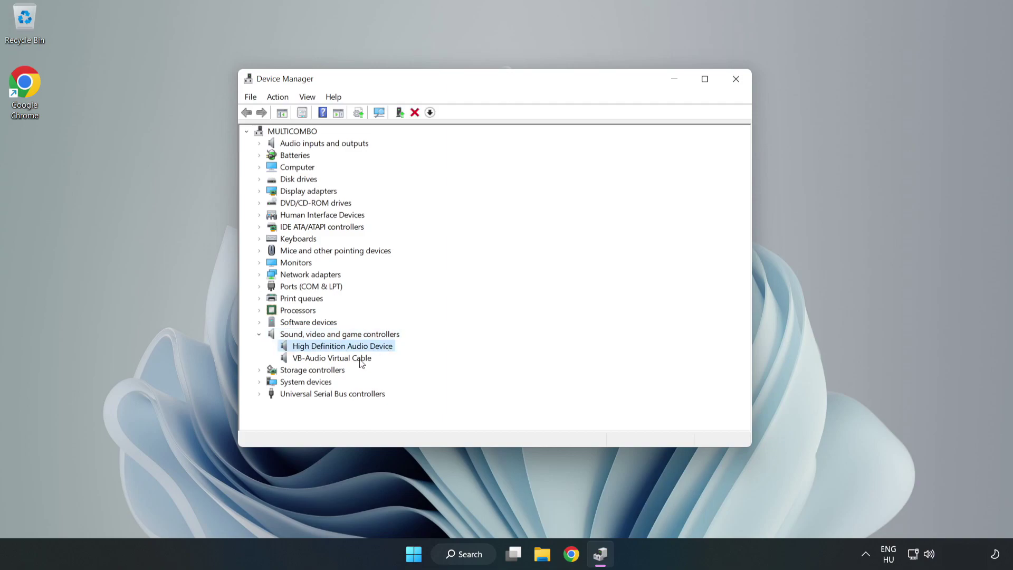
right_click(376, 350)
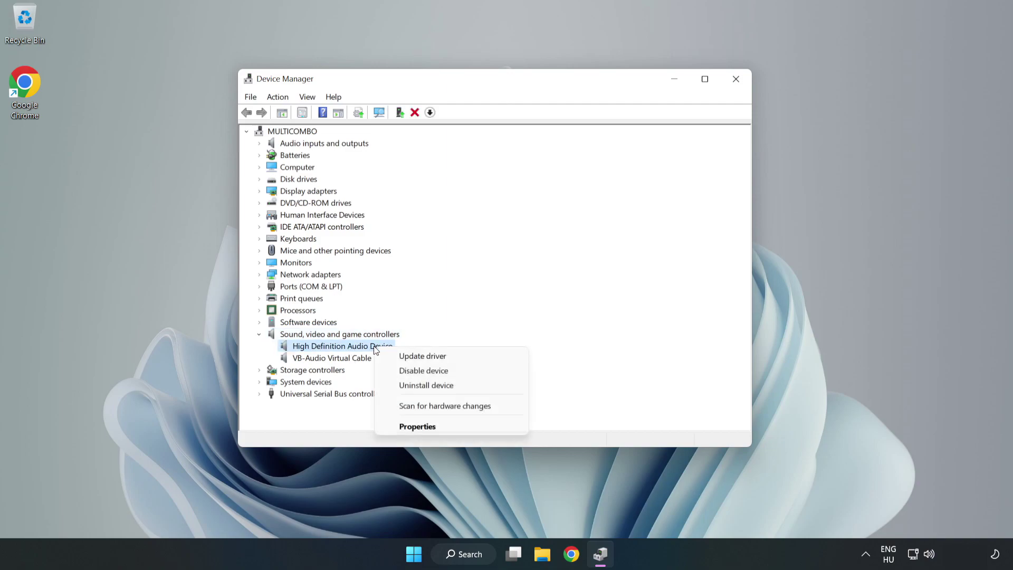
Reinstall the audio driver by picking High Definition Audio Device from the compatible list, accepting the warning.
left_click(462, 361)
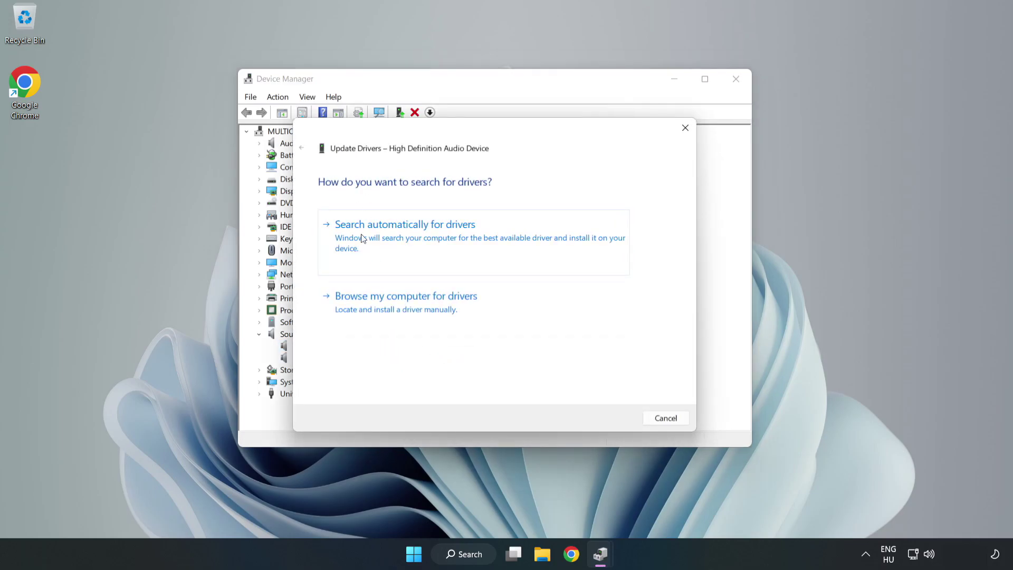
left_click(441, 310)
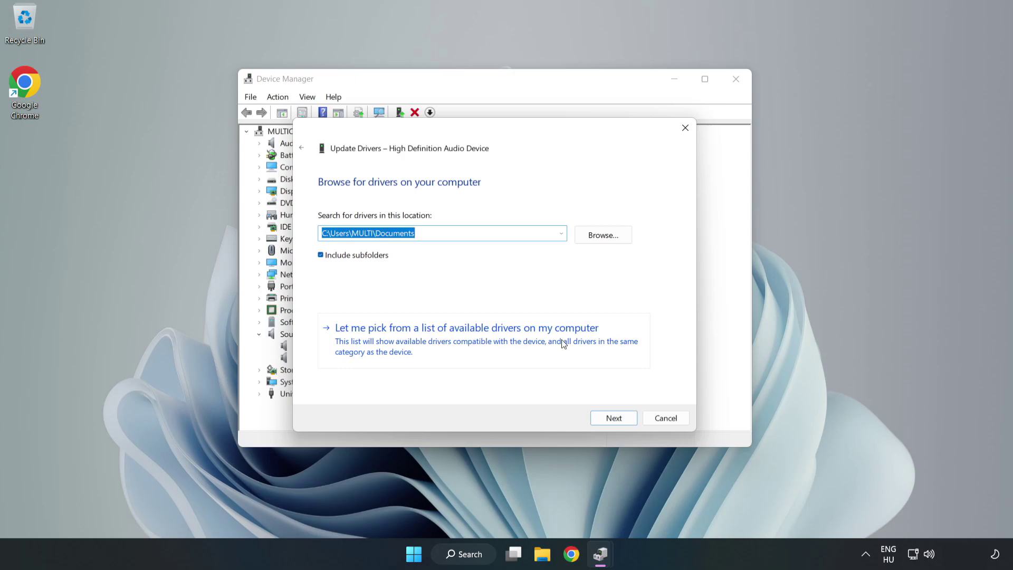
left_click(528, 347)
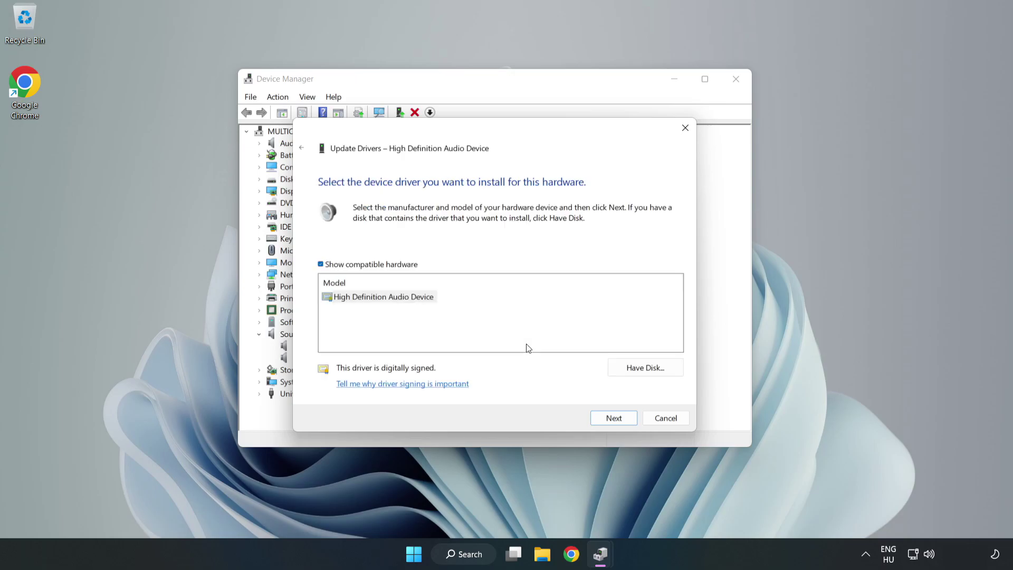
left_click(341, 298)
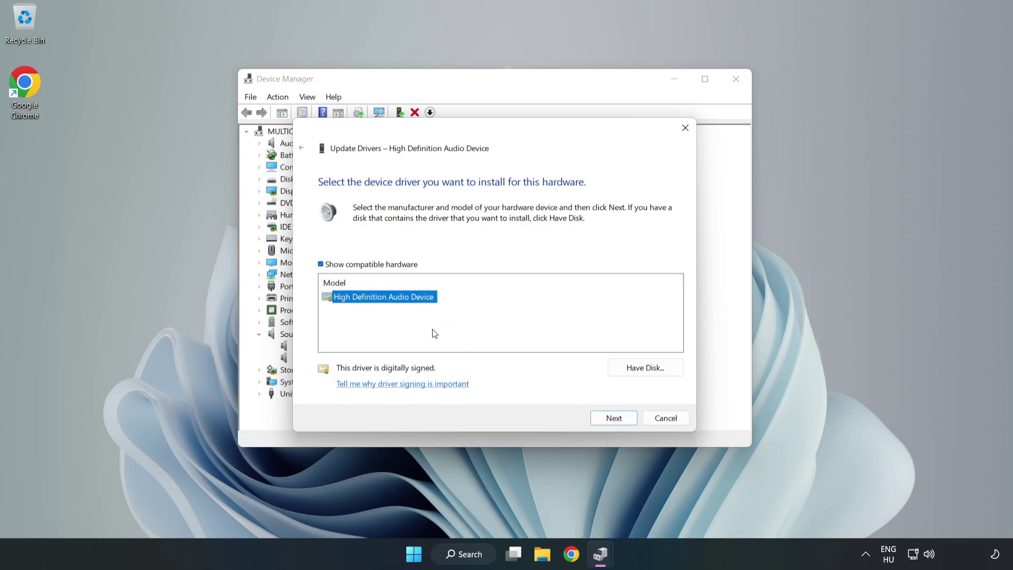
left_click(614, 419)
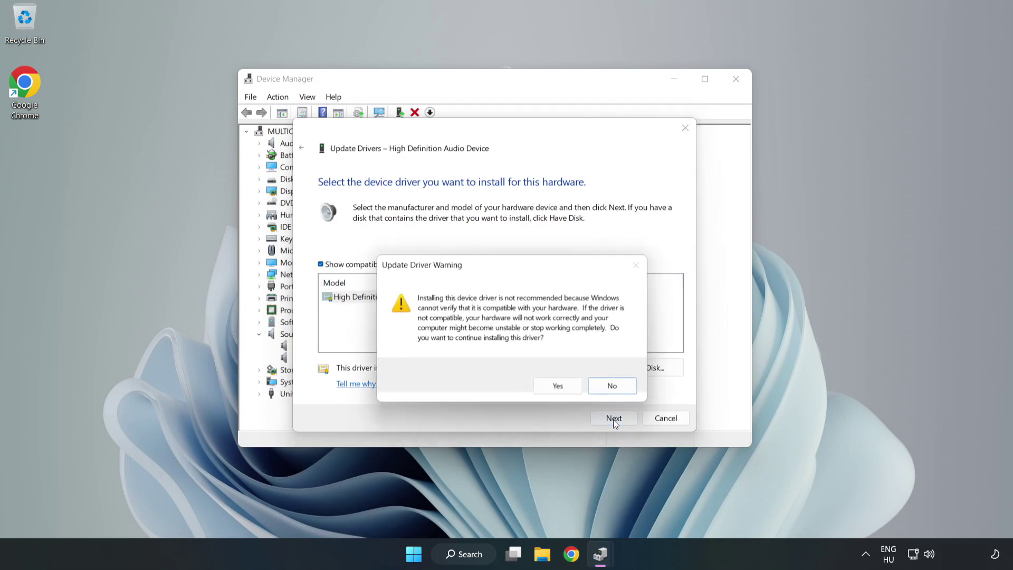
left_click(561, 388)
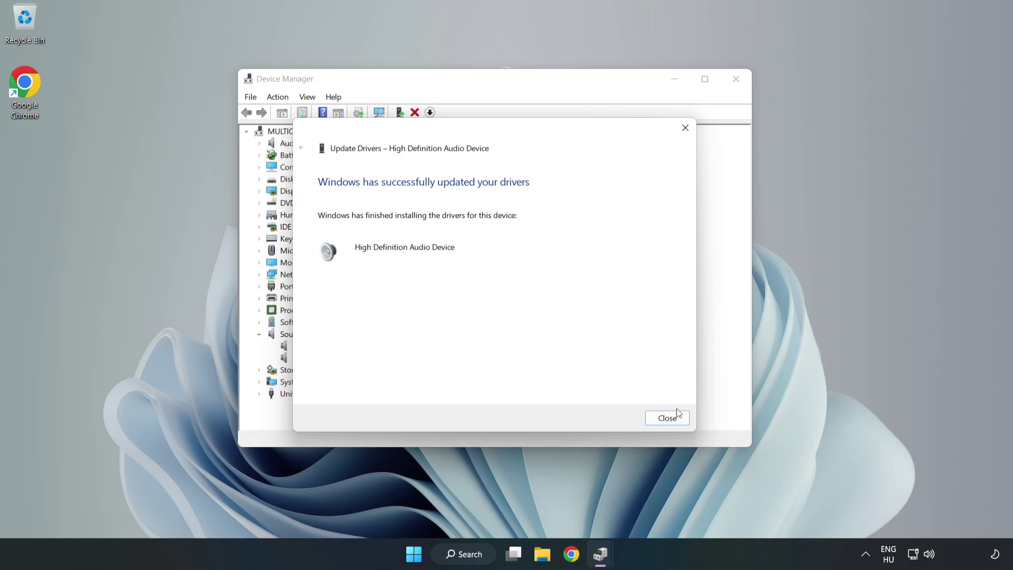
Close the driver wizard and Device Manager, then restart the computer from the Start menu power options.
left_click(667, 419)
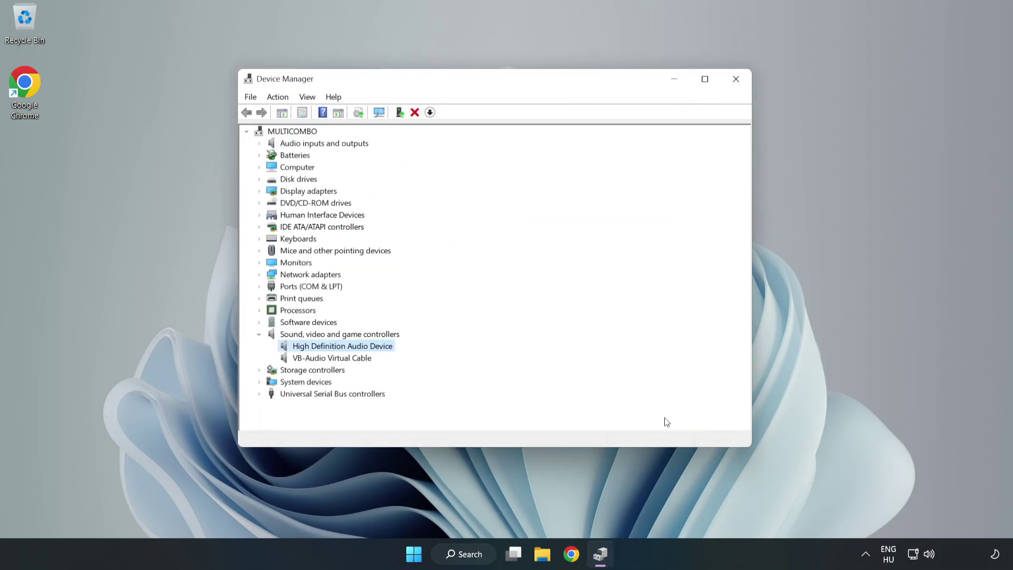
left_click(734, 80)
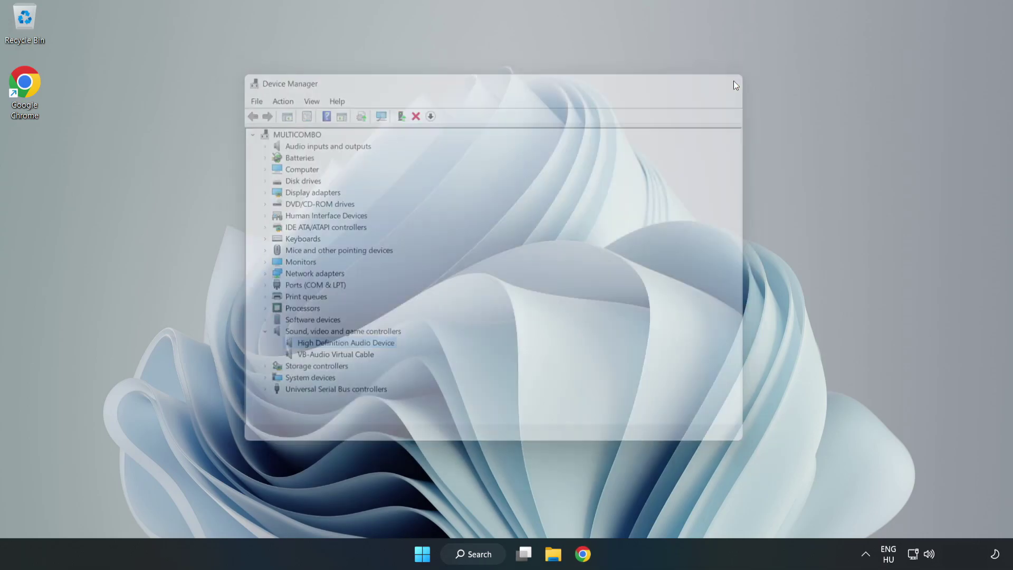
left_click(427, 554)
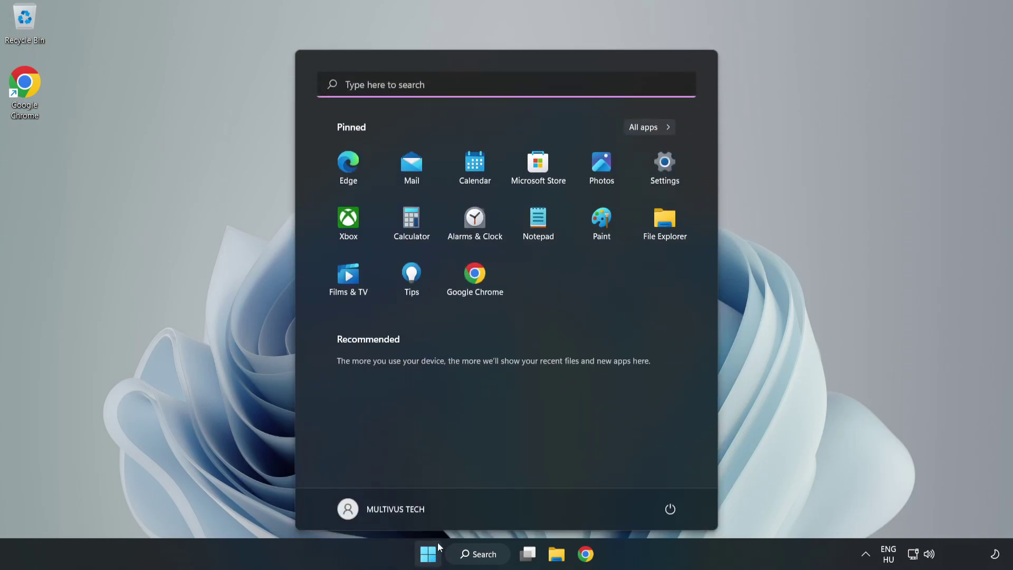
left_click(668, 507)
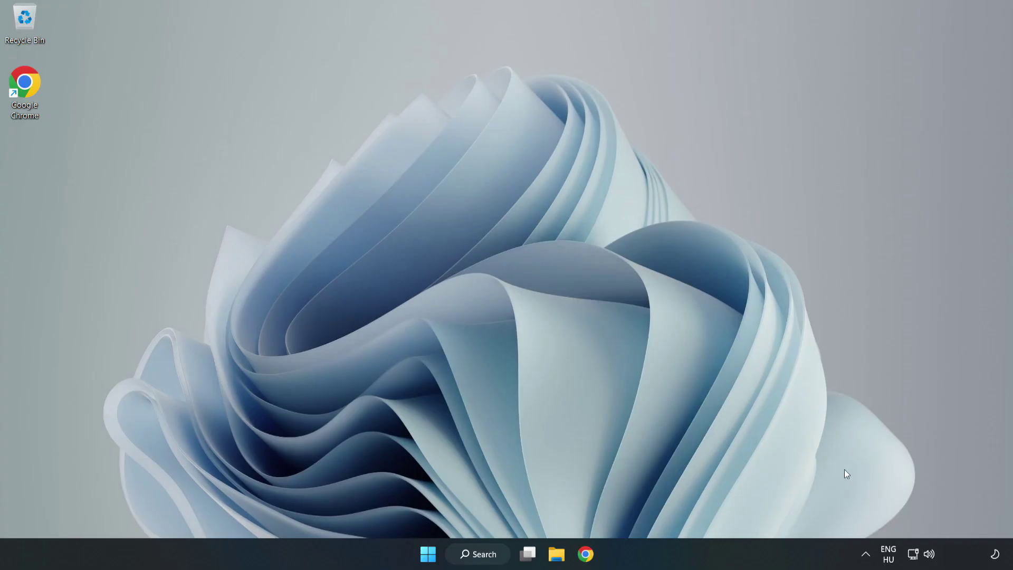
Launch Troubleshoot sound problems from the taskbar volume icon.
right_click(931, 553)
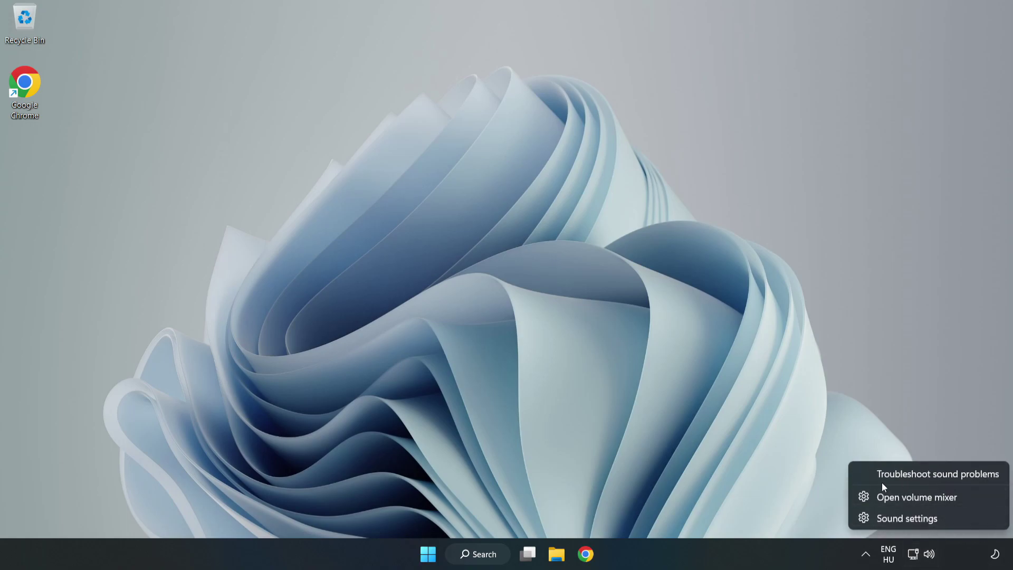
left_click(916, 474)
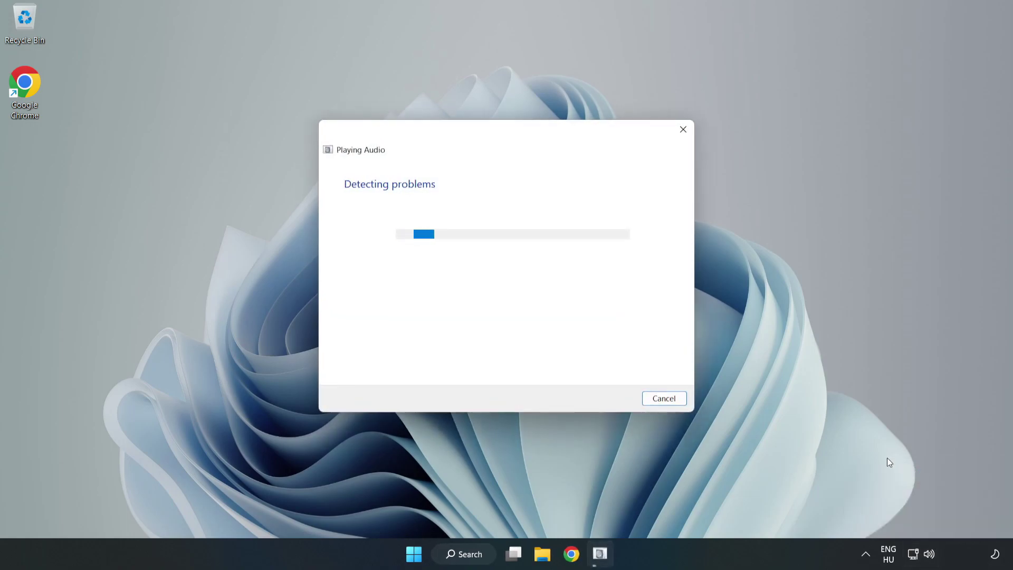